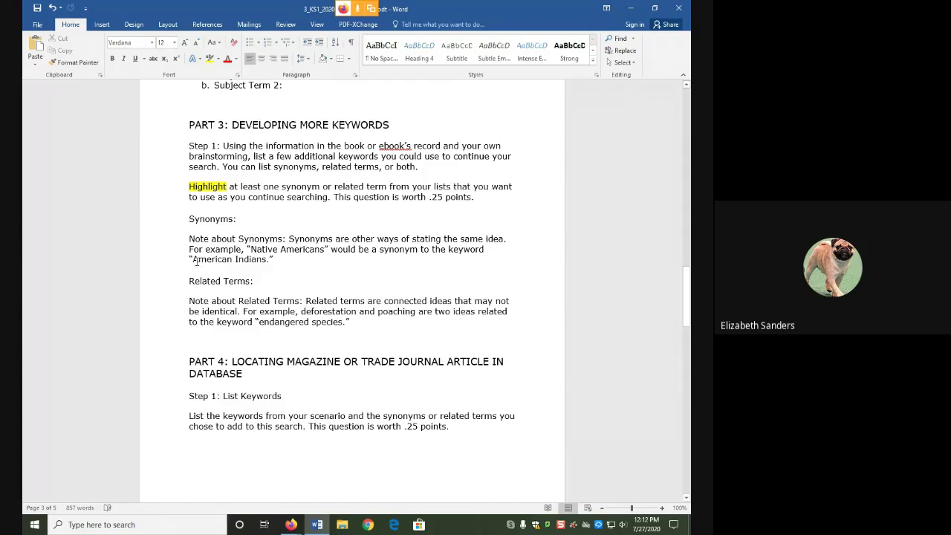
- Examine the example synonyms and related terms in the notes of Part 3: Developing More Keywords
drag(195, 262, 261, 263)
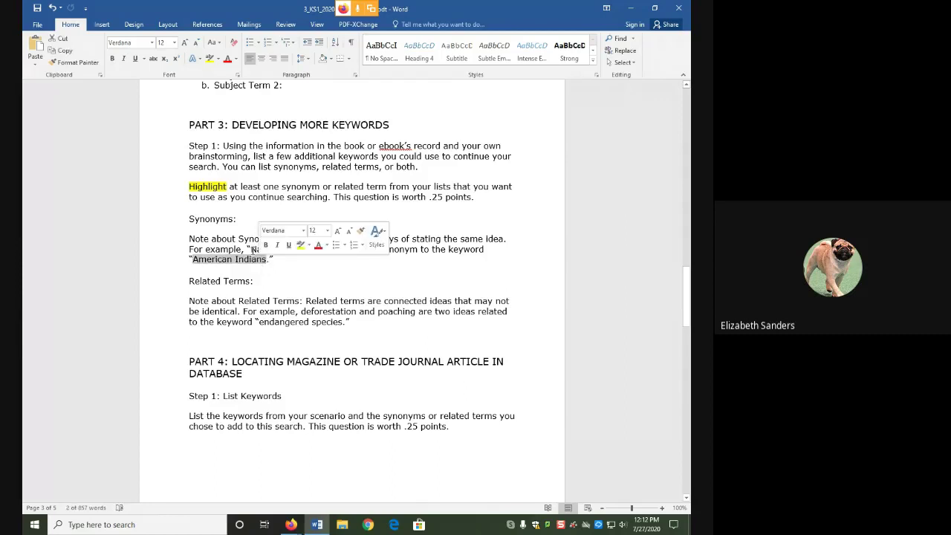
drag(251, 250, 305, 249)
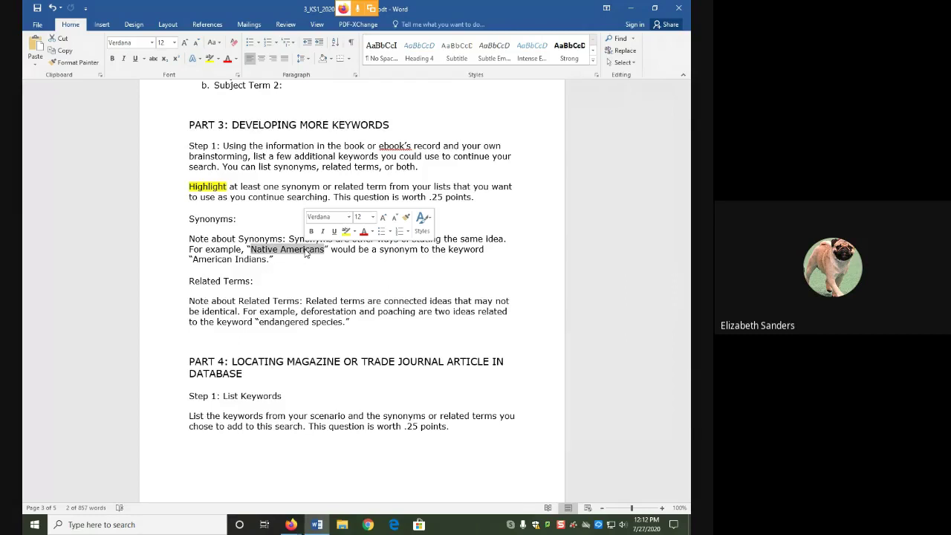
click(306, 303)
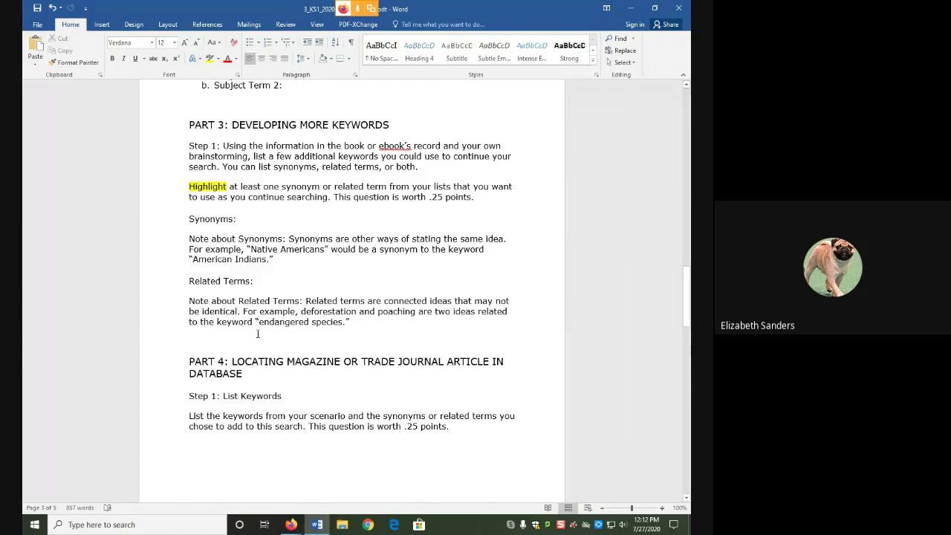
drag(262, 322, 358, 312)
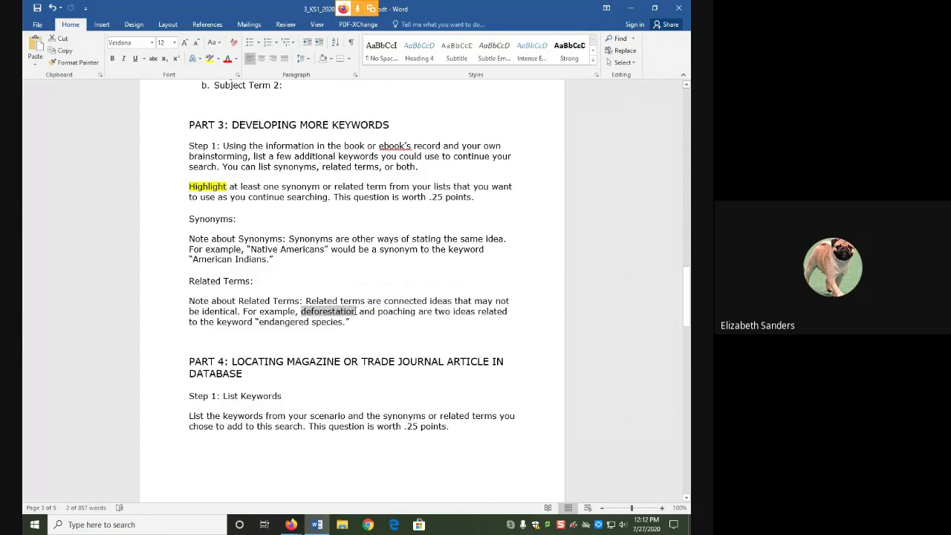
mouse_move(358, 311)
mouse_down()
mouse_move(348, 322)
mouse_move(355, 313)
mouse_up()
click(380, 312)
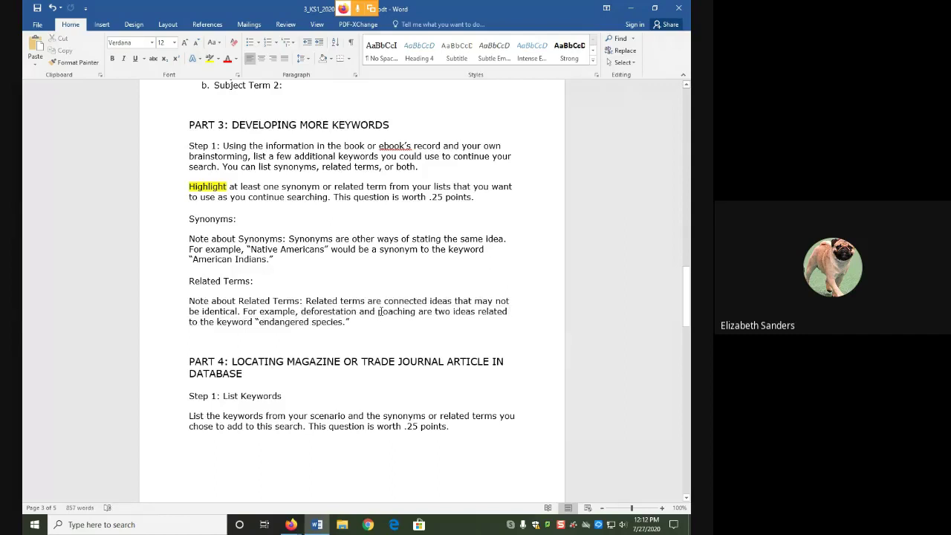
drag(377, 311, 416, 313)
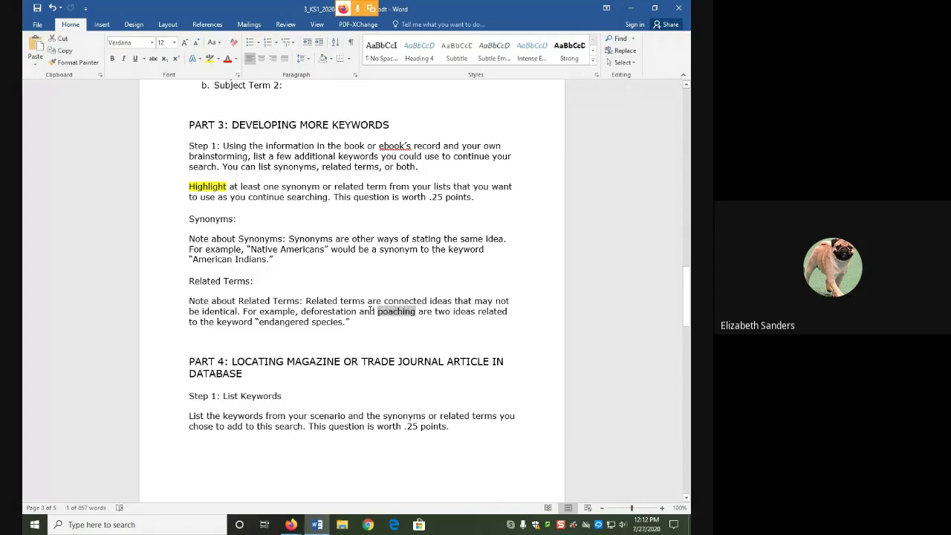
click(339, 317)
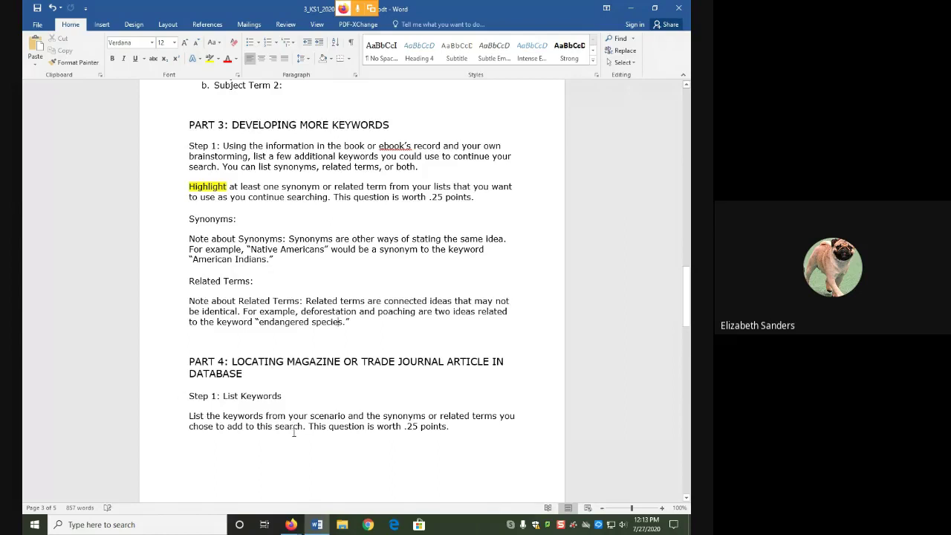
- Switch to the library catalog in Firefox and examine the title and subject terms of the "Global issues in water, sanitation, and health" record
mouse_move(292, 524)
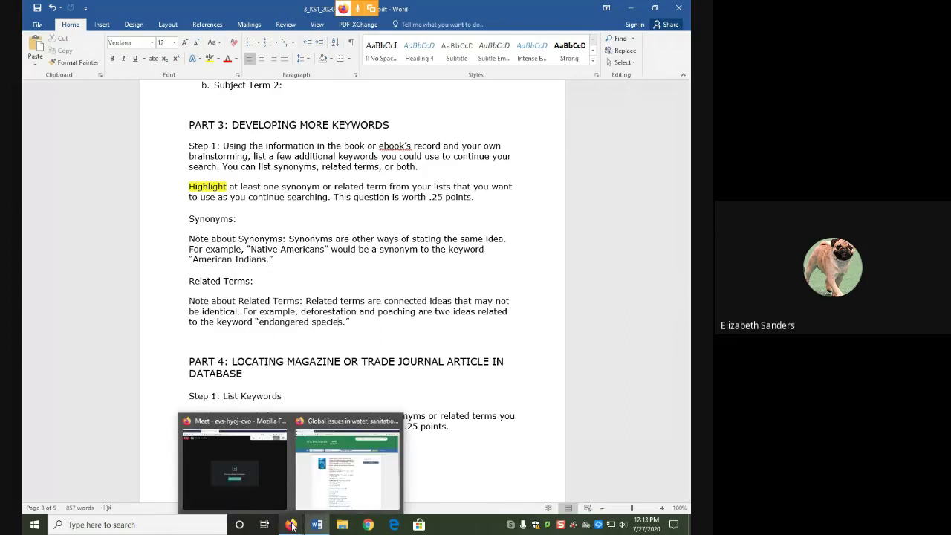
click(350, 436)
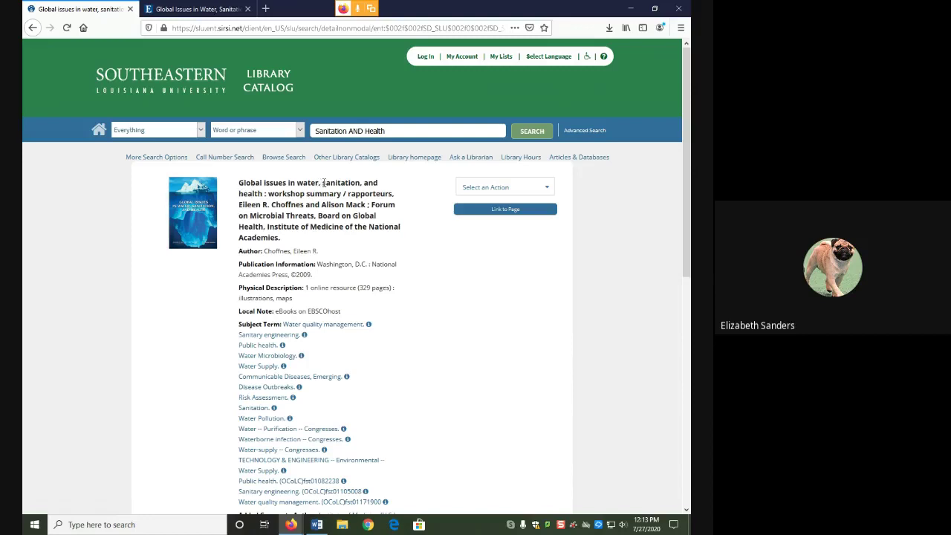
drag(323, 182, 362, 183)
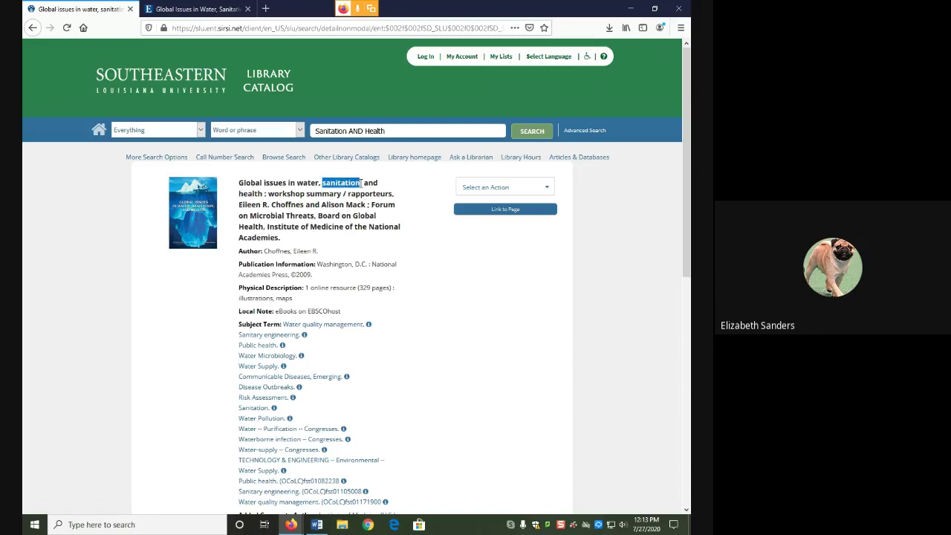
drag(238, 184, 253, 193)
click(253, 194)
scroll(211, 250, down, 5)
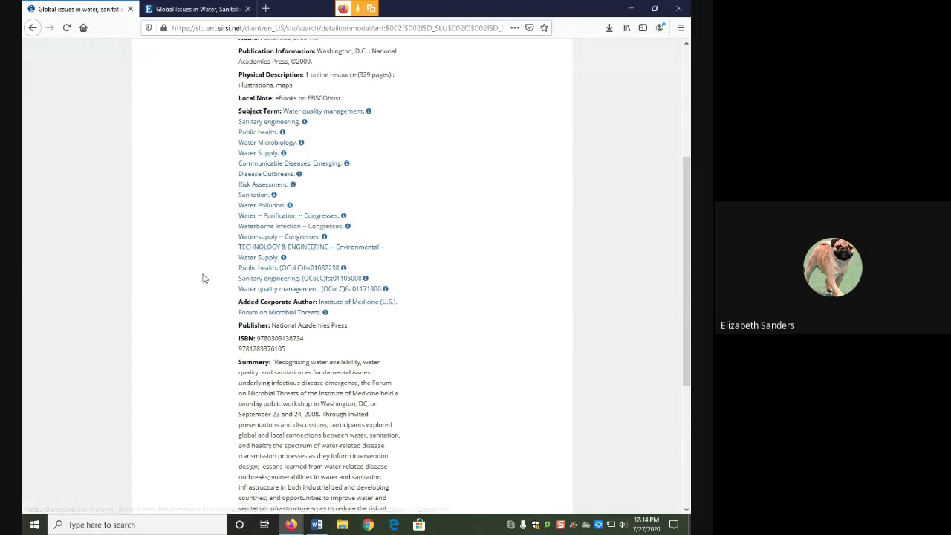
scroll(202, 277, down, 5)
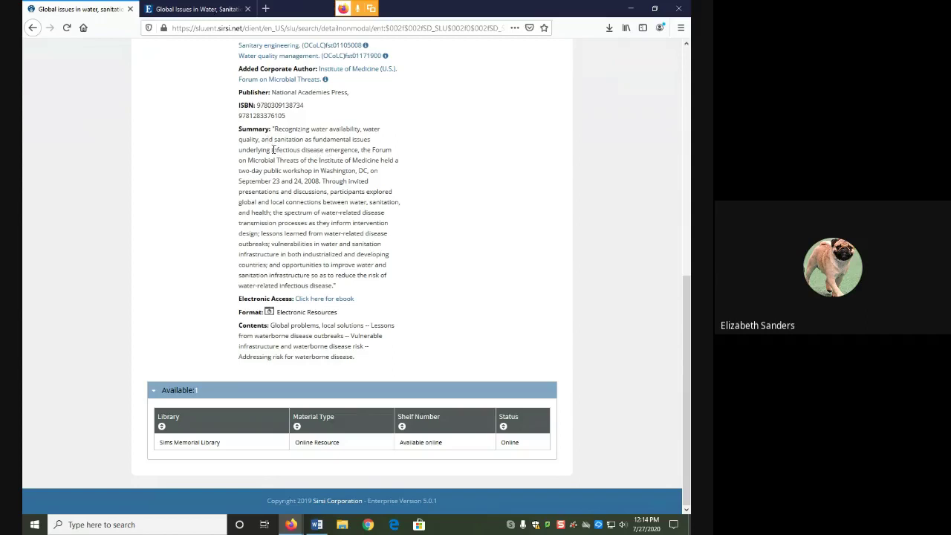
- Read the ebook record's summary and contents for keyword ideas, including "infectious disease" and "sanitation infrastructure"
drag(272, 149, 324, 150)
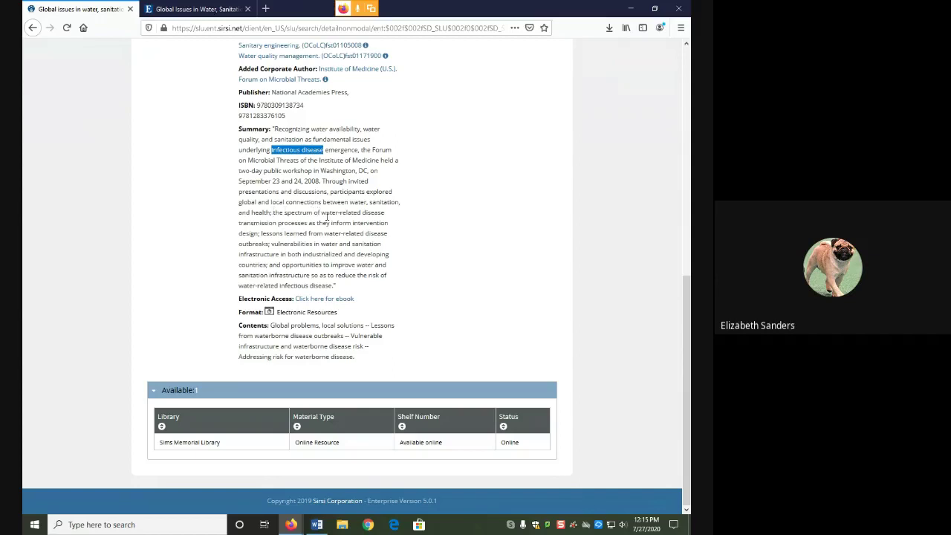
drag(324, 233, 277, 253)
click(345, 244)
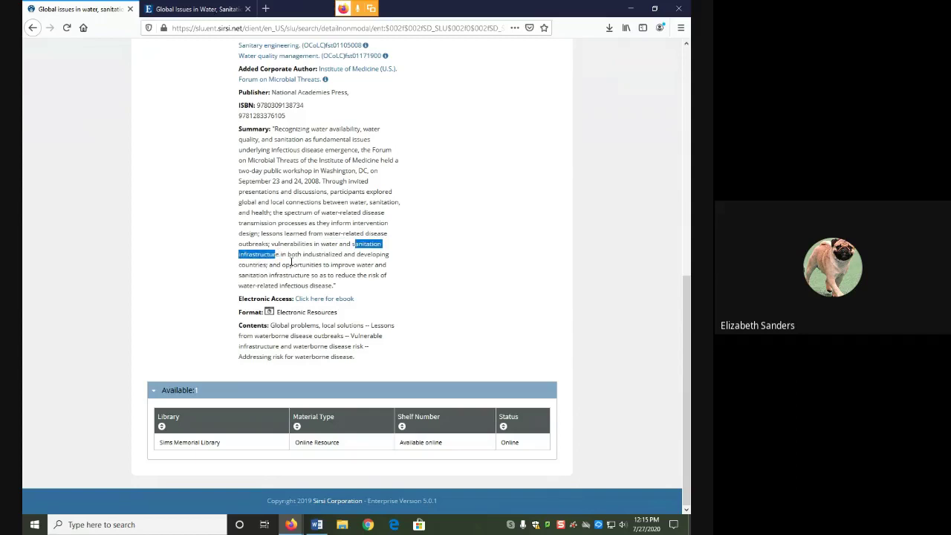
click(334, 342)
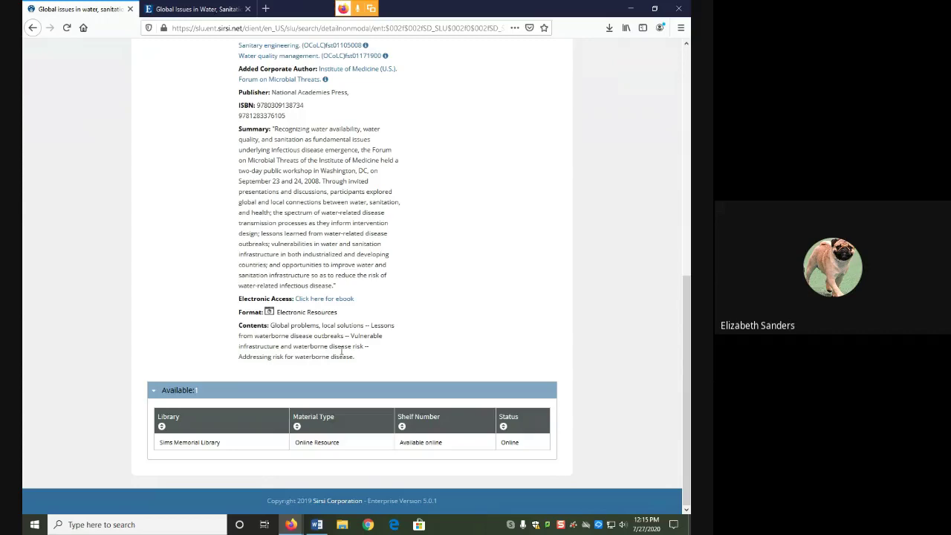
scroll(233, 305, up, 5)
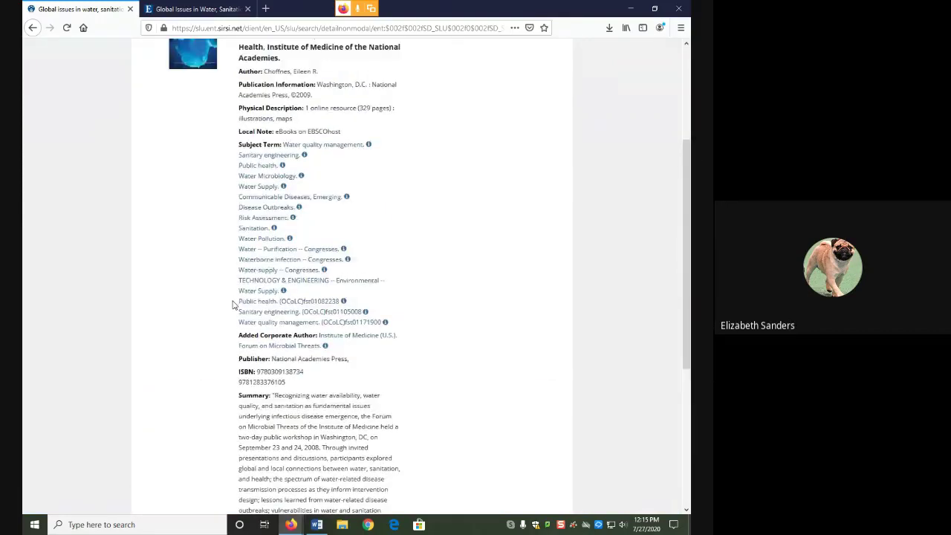
scroll(233, 305, up, 3)
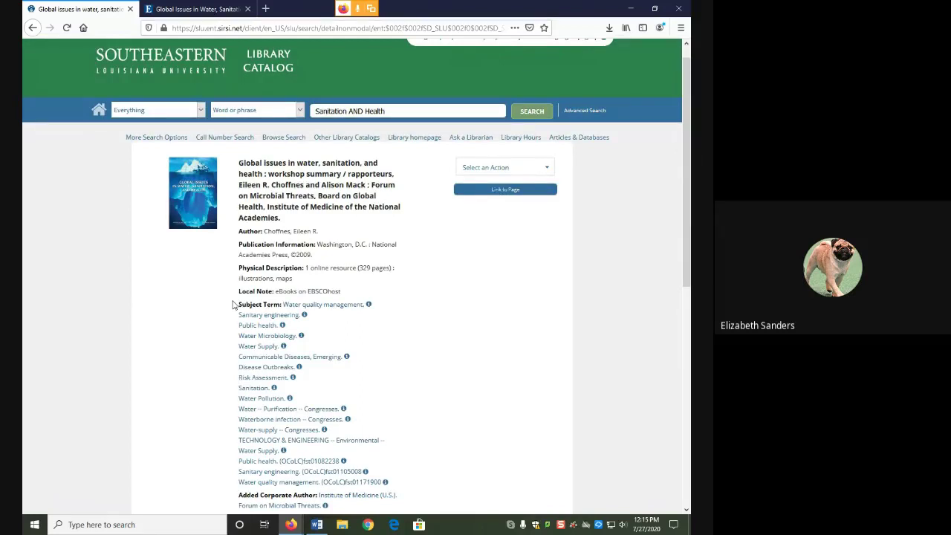
- Switch back to the Word worksheet and fill in the Part 3 synonyms with "Handwashing, Hand washing, Pre-Natal Health, Rural Health"
click(317, 525)
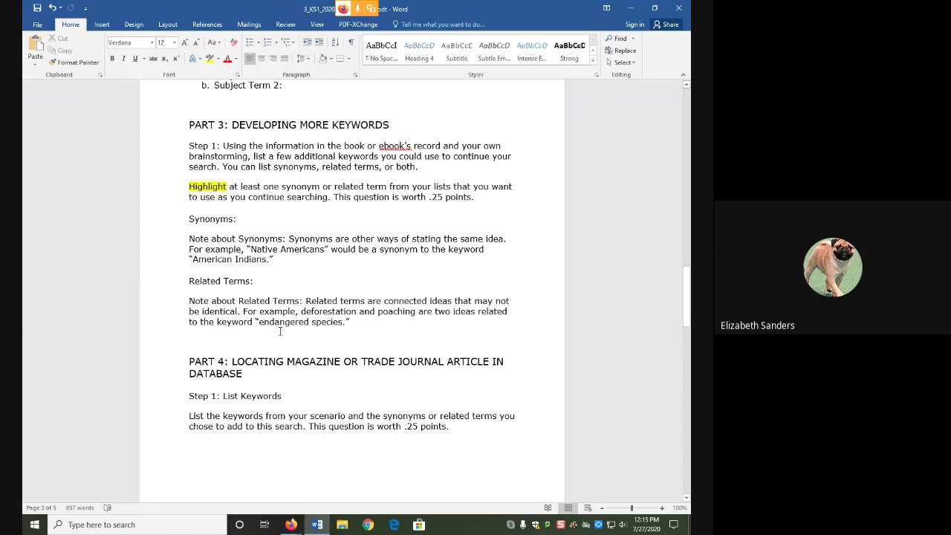
scroll(280, 331, up, 20)
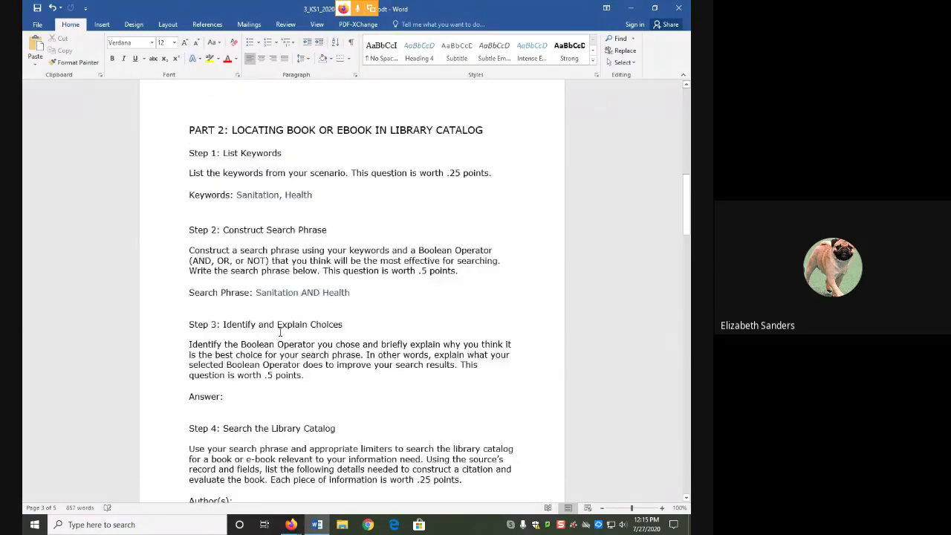
scroll(280, 331, up, 7)
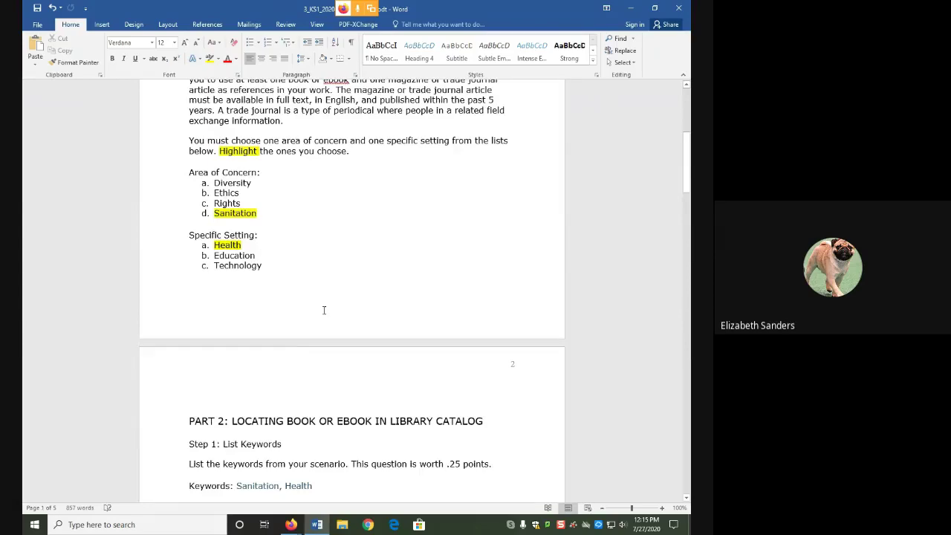
scroll(324, 310, down, 20)
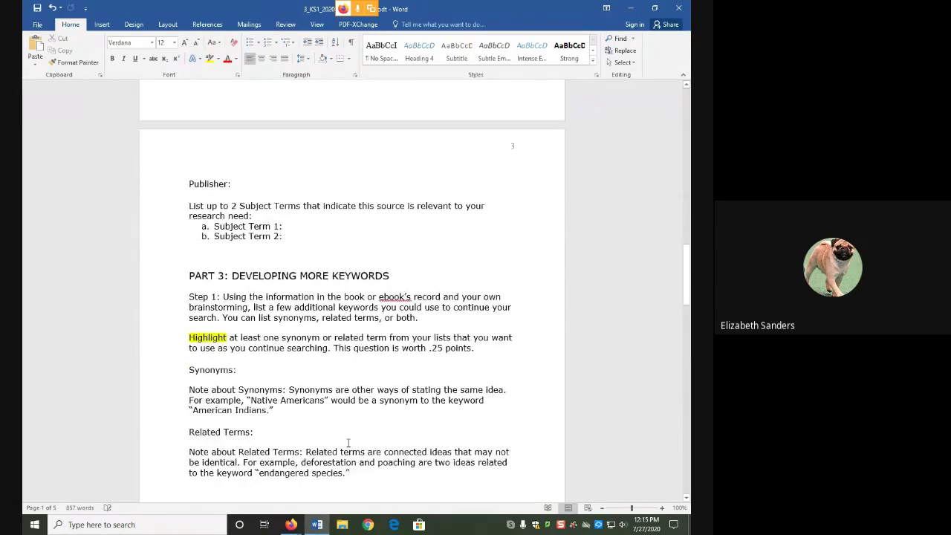
scroll(347, 443, down, 5)
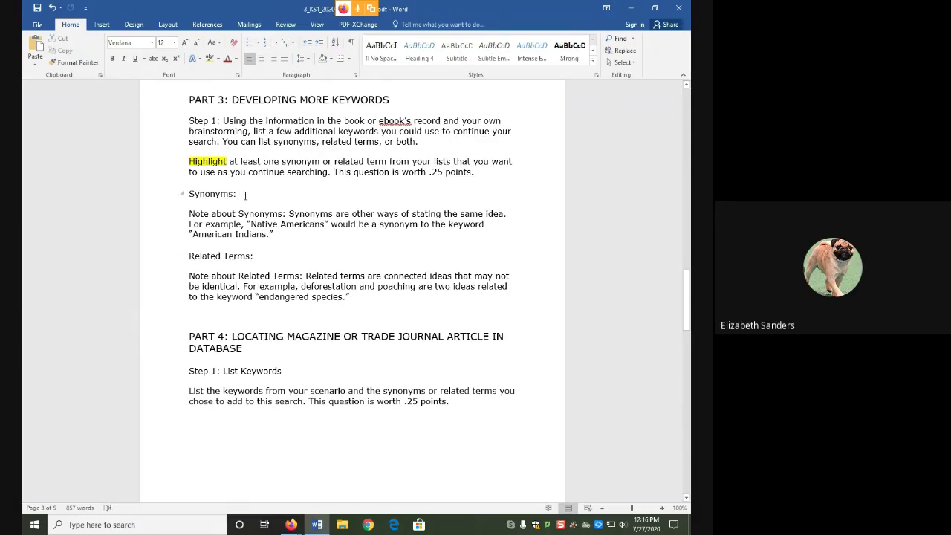
text(Handwashing, Hand washing,)
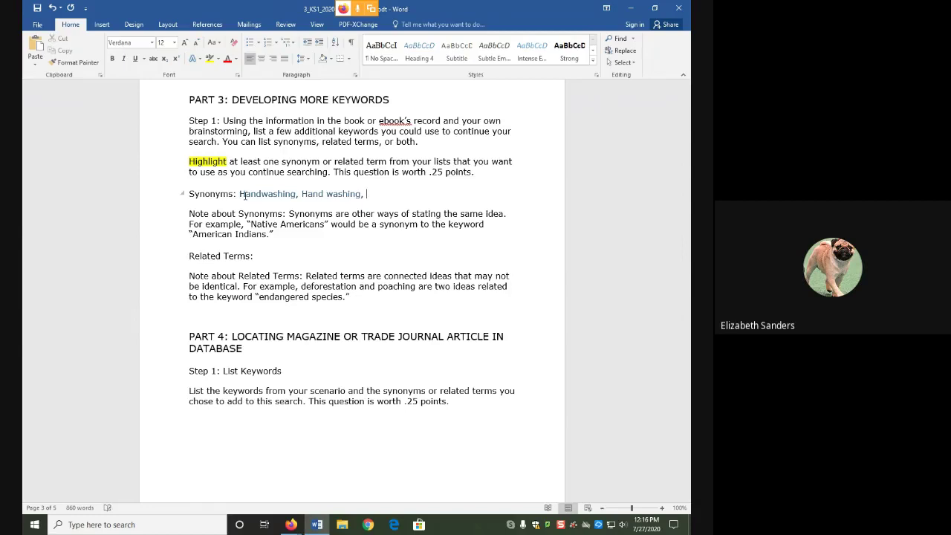
text(Pre-Natal Health, Rural Health)
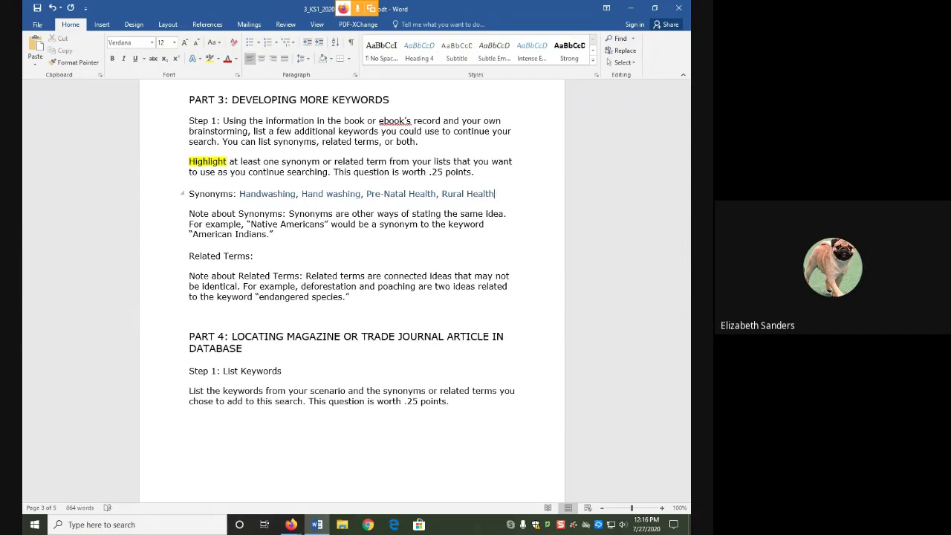
- Fill in the Part 3 related terms with "Janitorial staff, Cleaning Staff, Hospital acquired infection, Safety of patients"
click(265, 256)
text(Janitorial staff, Cleaning )
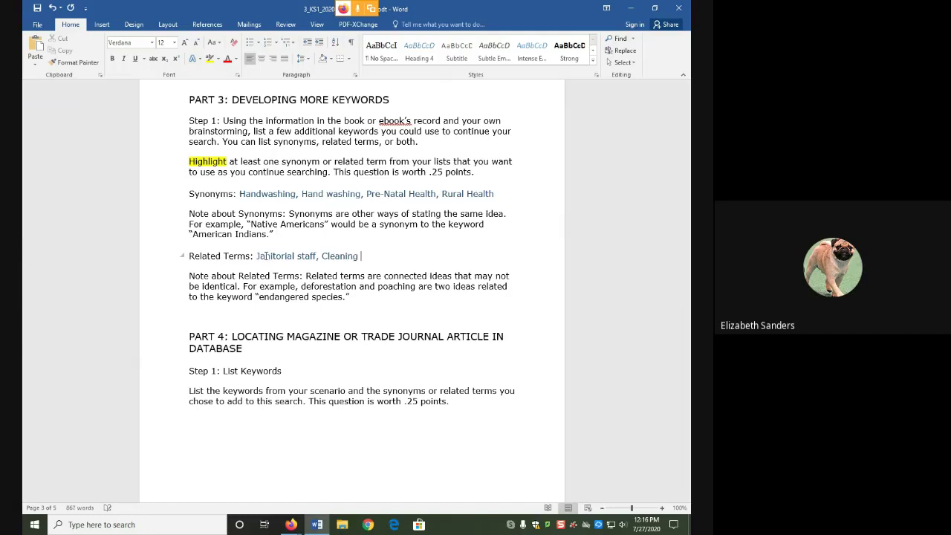
text(Staff)
text(, Hospital acquired )
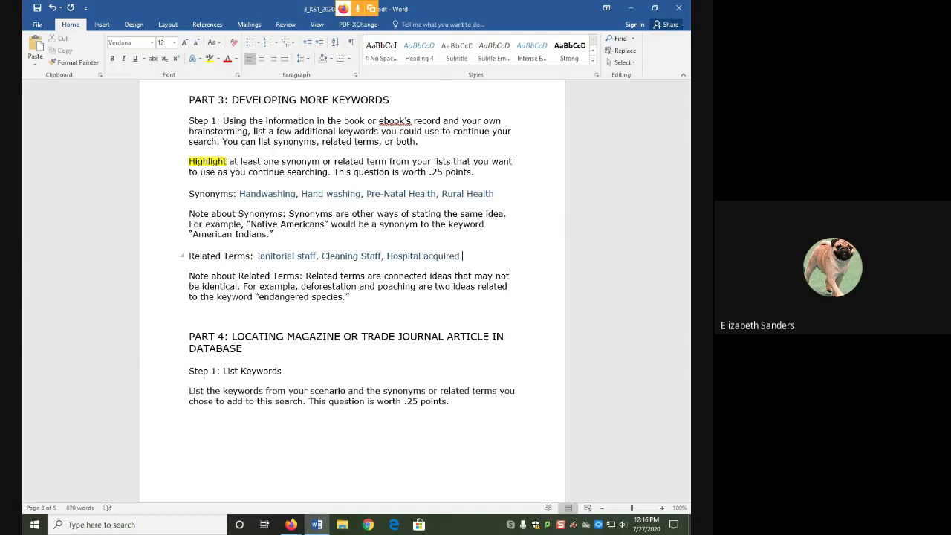
text(infection)
text(, Safety of)
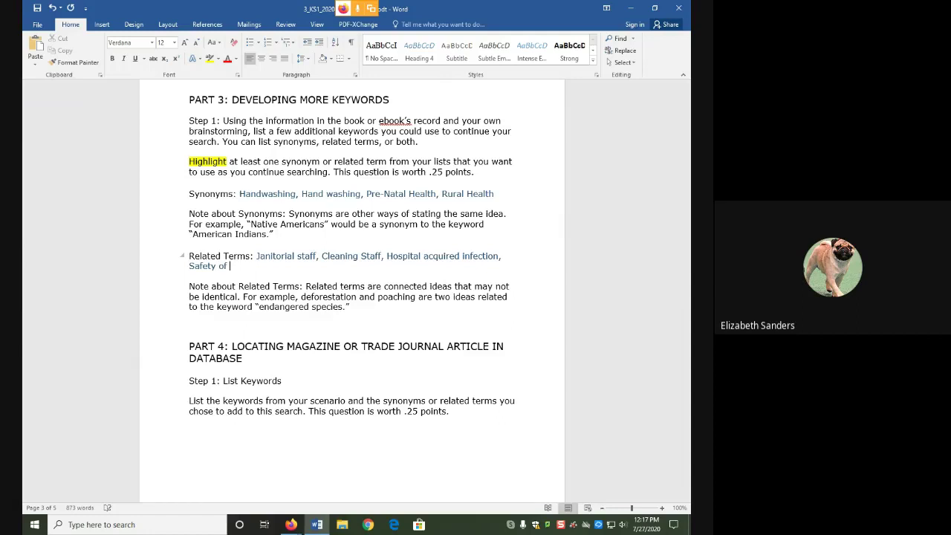
text( patients)
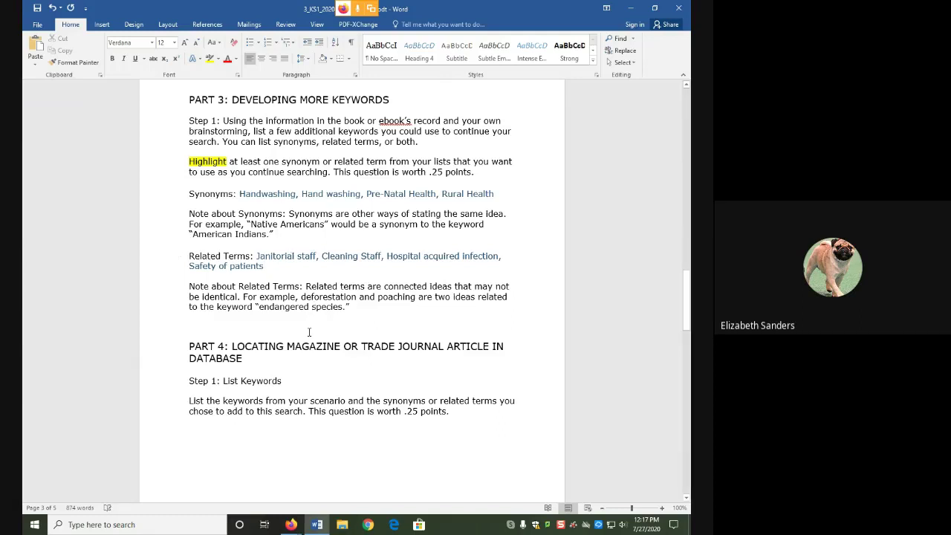
click(292, 525)
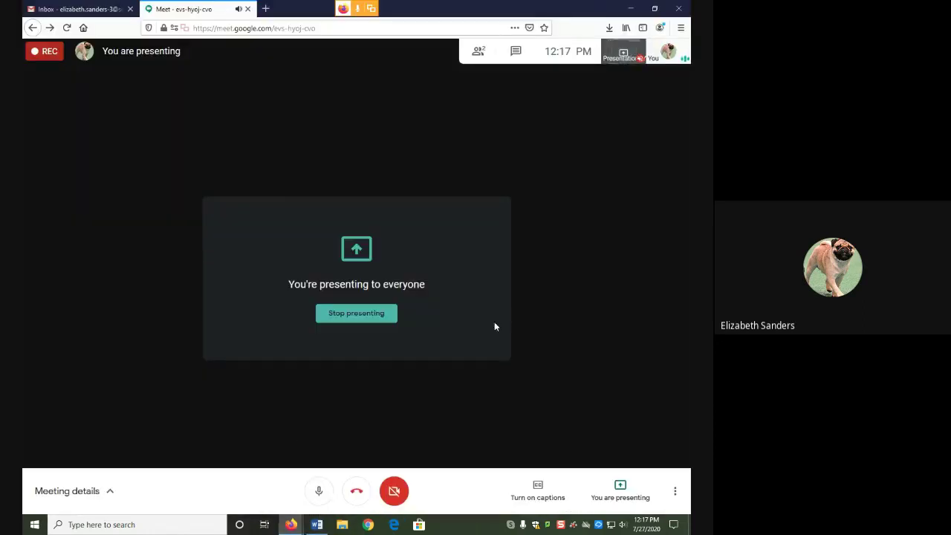